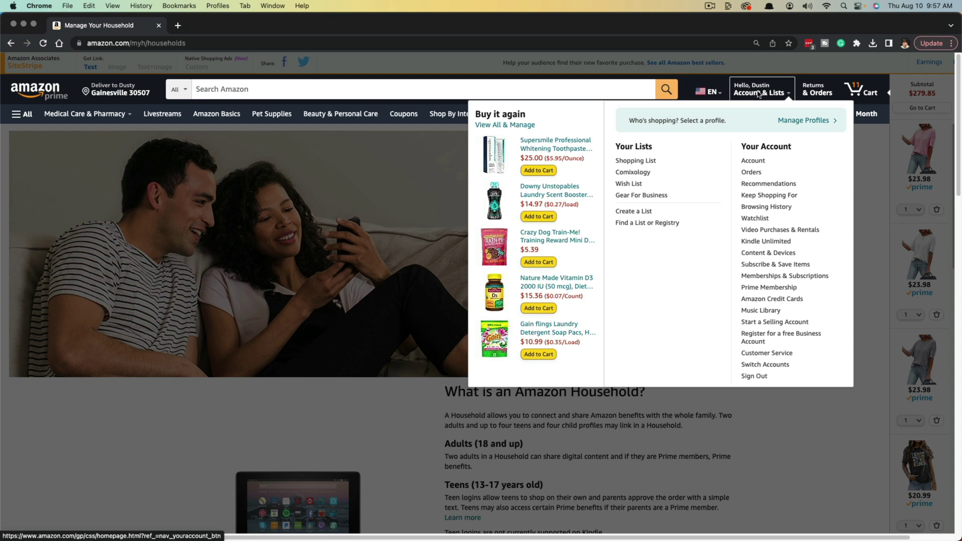
Go from Your Account through the Prime membership's management options to the Amazon Household page.
click(754, 161)
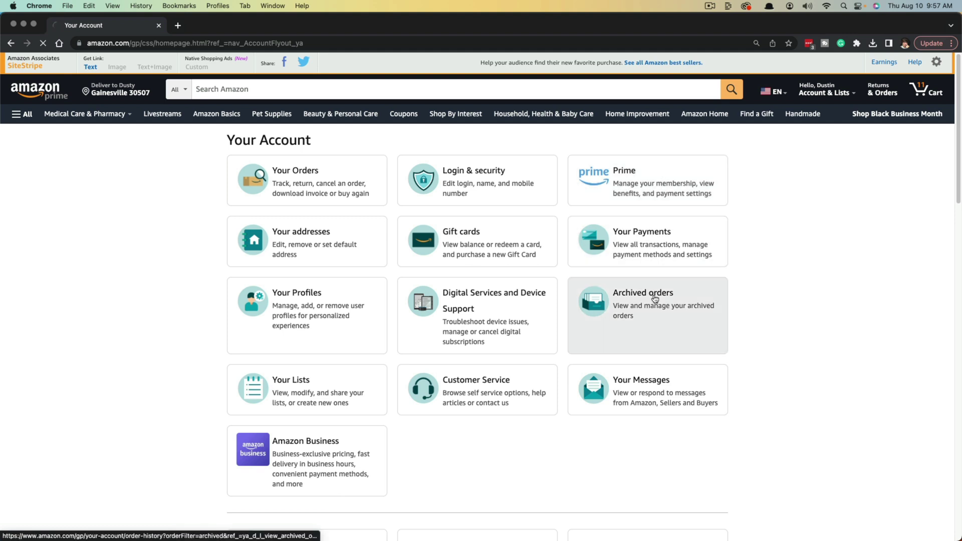
click(655, 300)
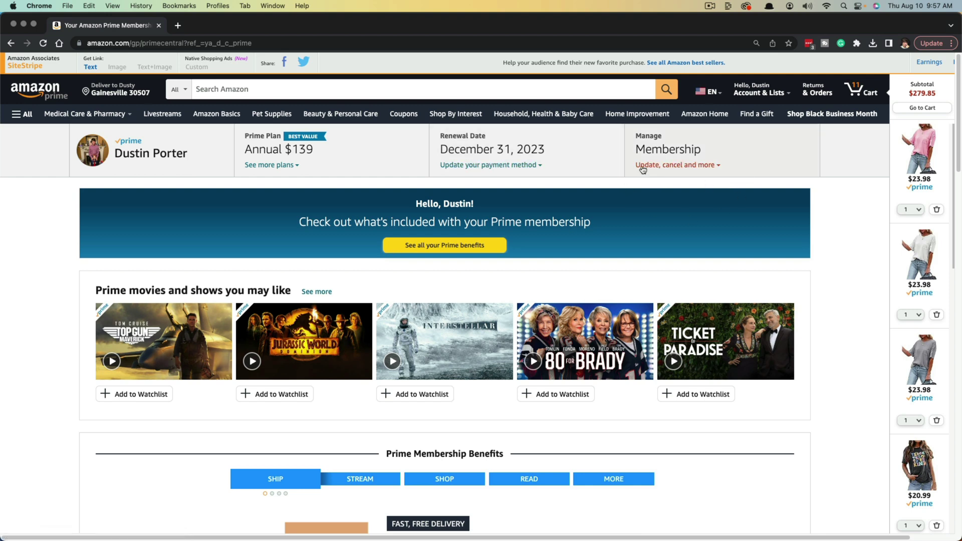
click(652, 153)
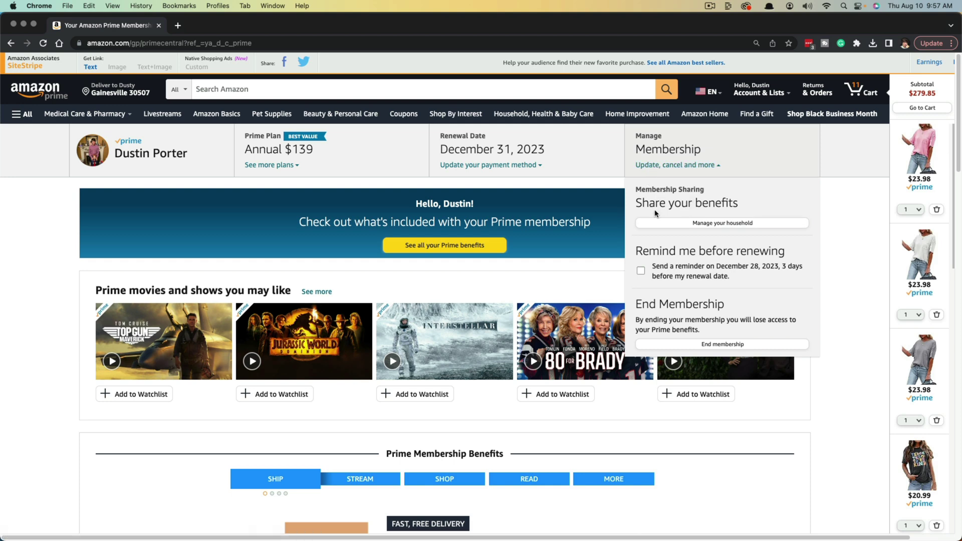
click(671, 224)
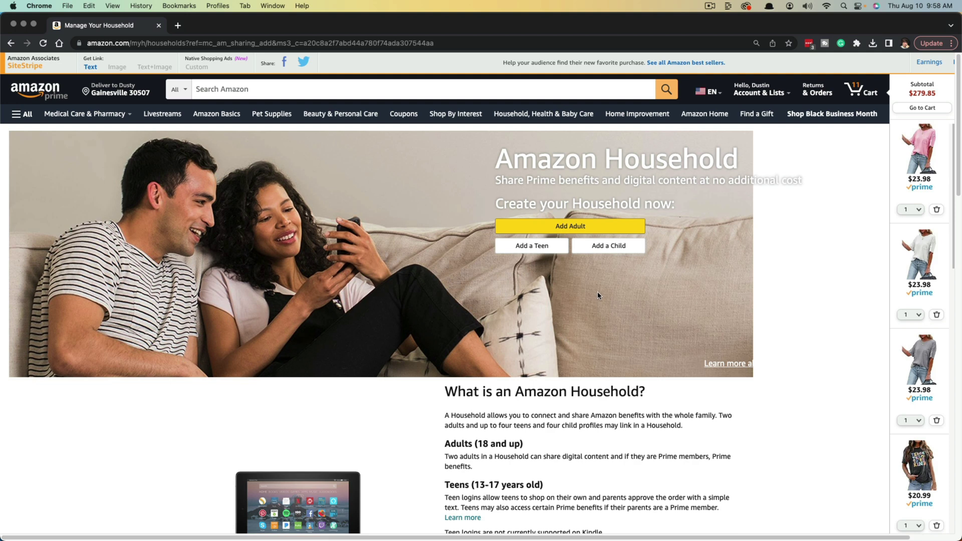
click(556, 232)
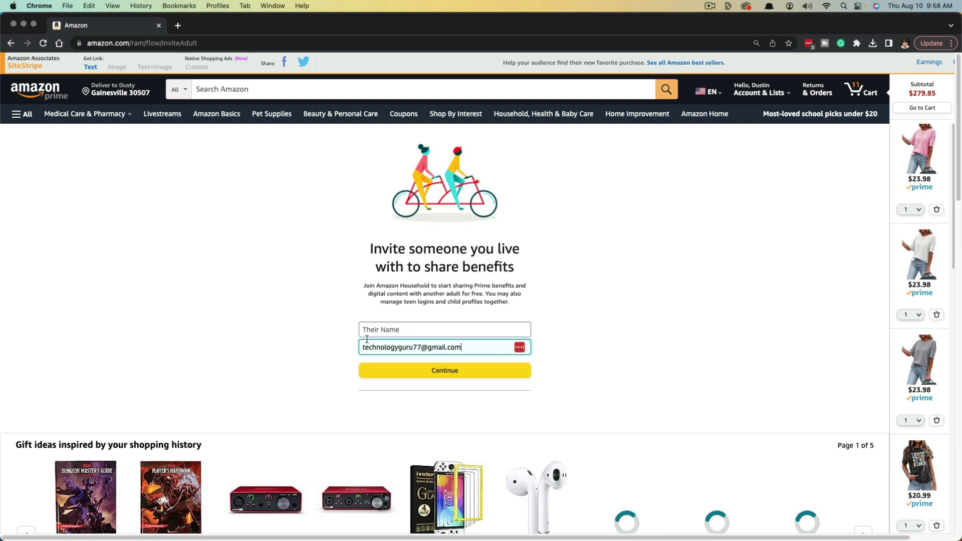
click(367, 333)
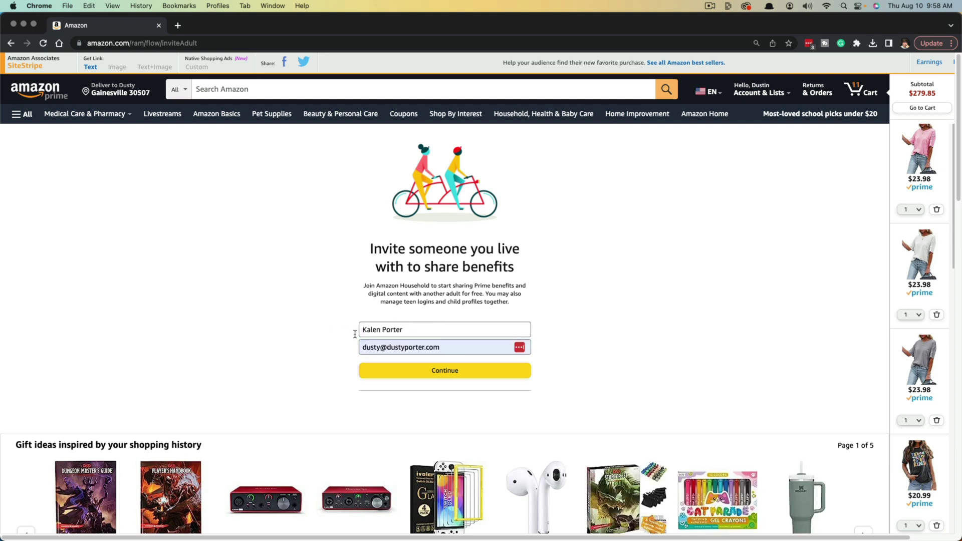
click(413, 377)
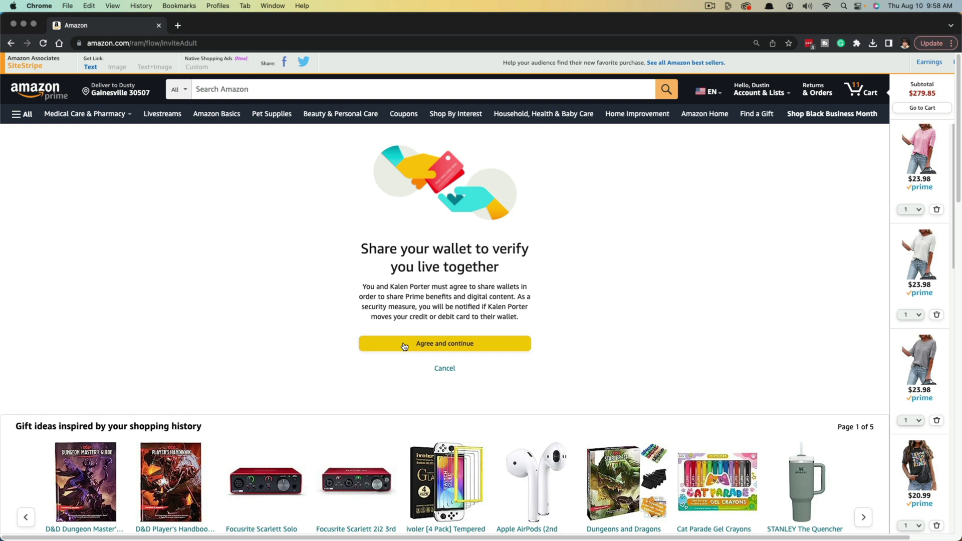
click(405, 346)
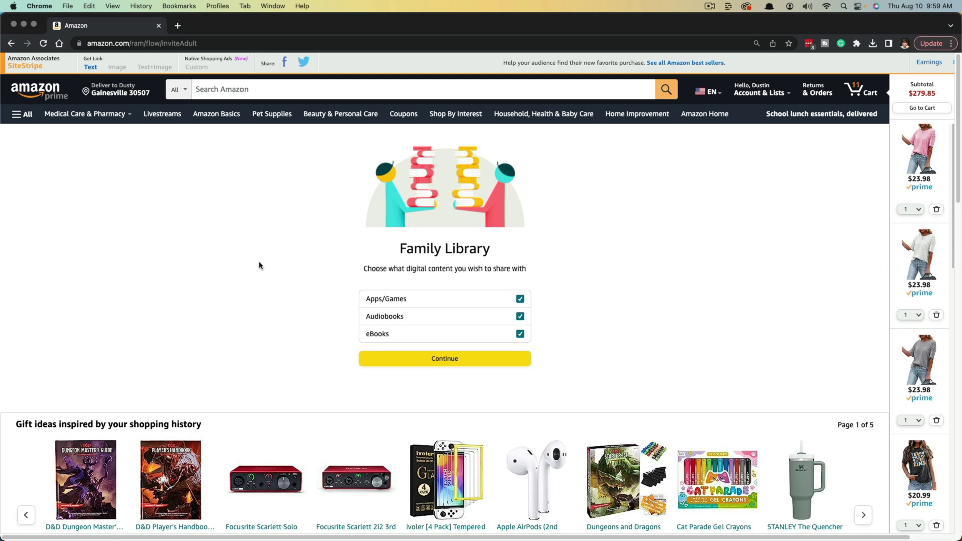
click(446, 359)
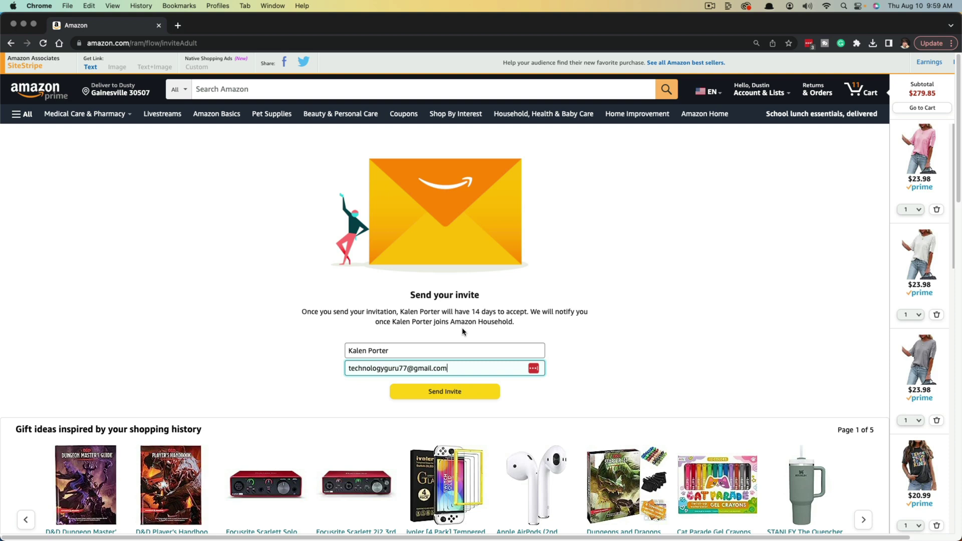
click(401, 369)
key(Escape)
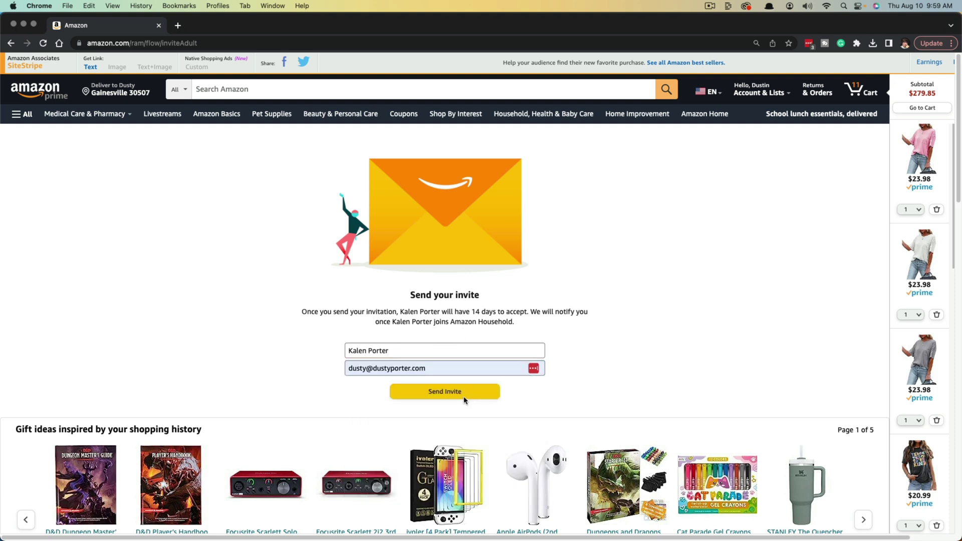
click(445, 393)
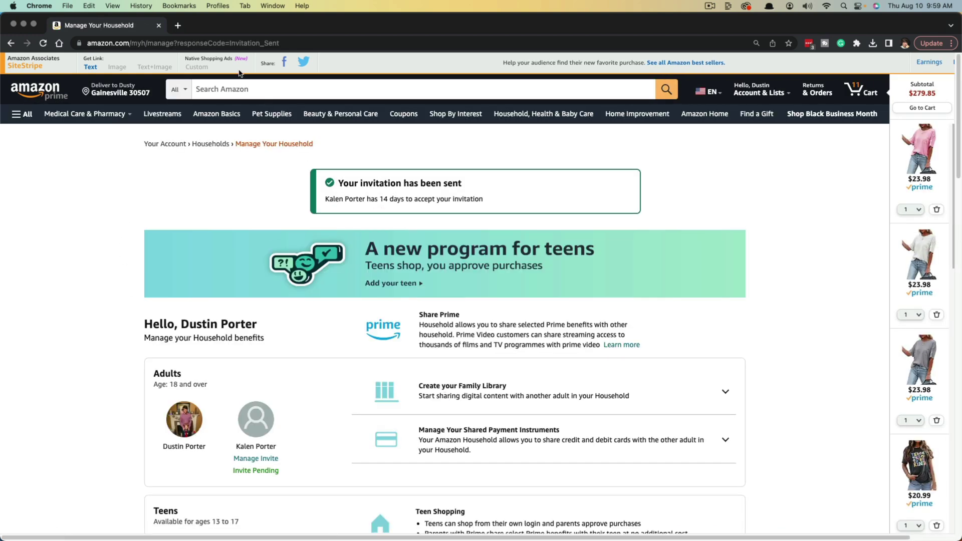
click(178, 26)
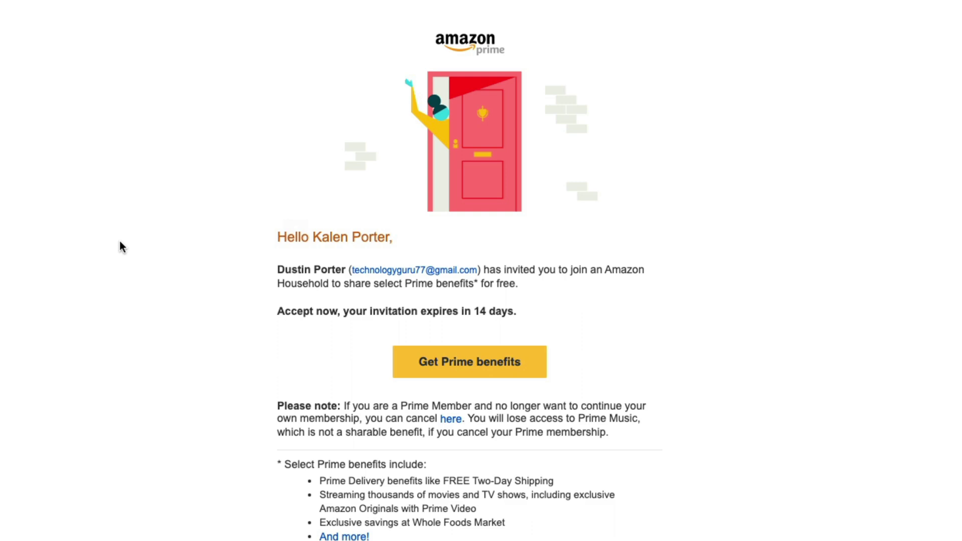
scroll(121, 243, down, 3)
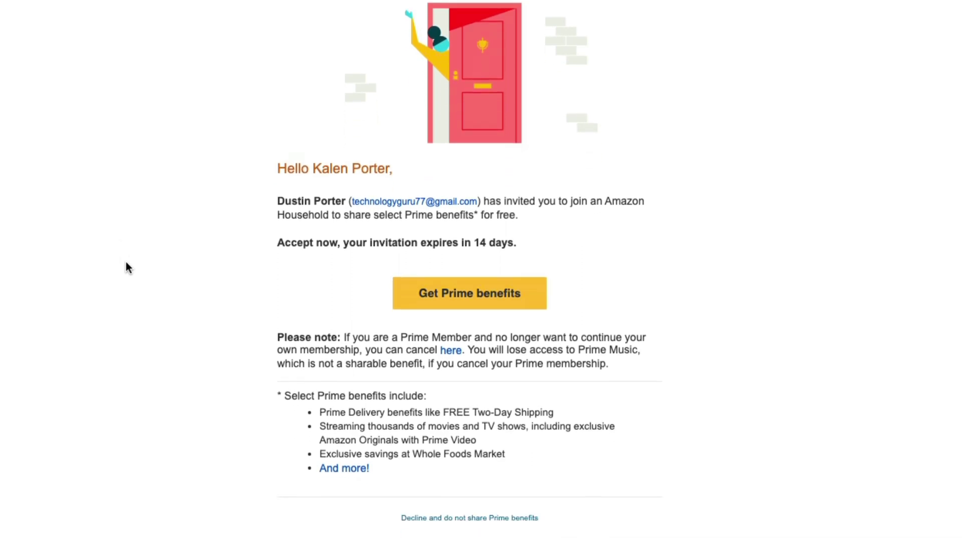
scroll(127, 263, down, 5)
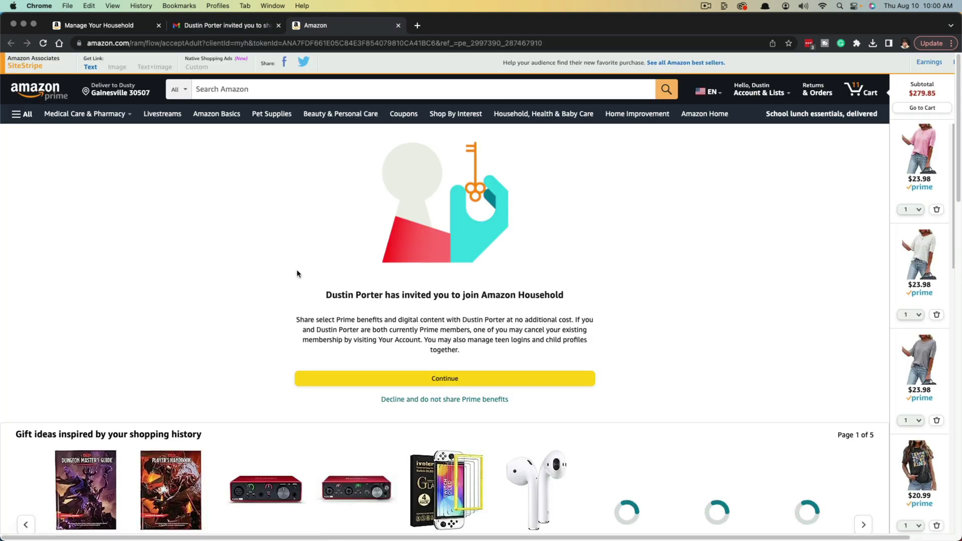
Continue the invite acceptance to sign-in, then return to the Manage Your Household tab.
click(396, 379)
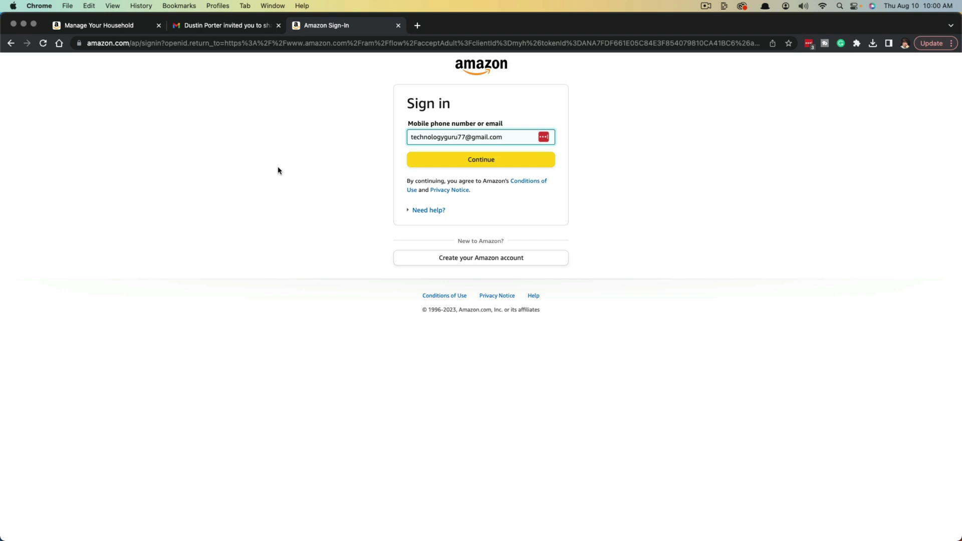
key(super+1)
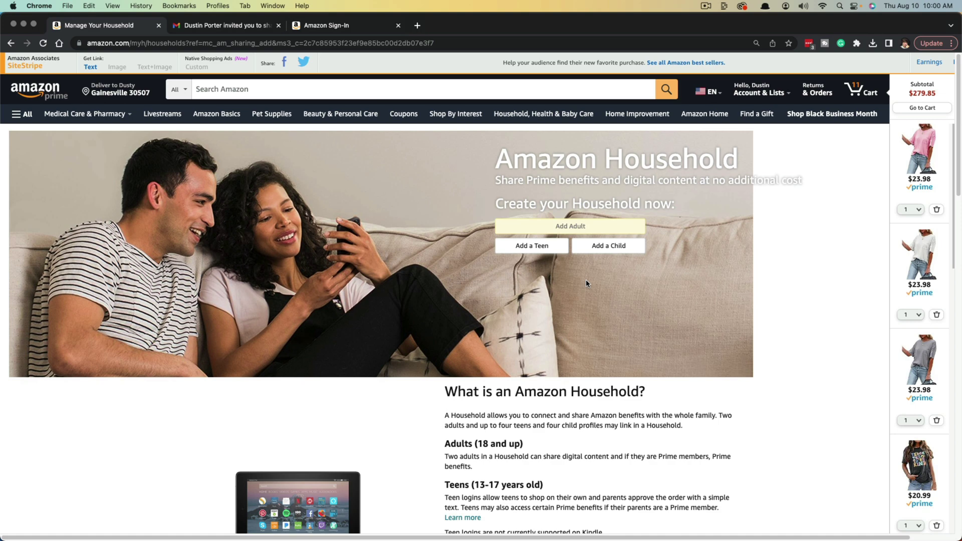
click(608, 250)
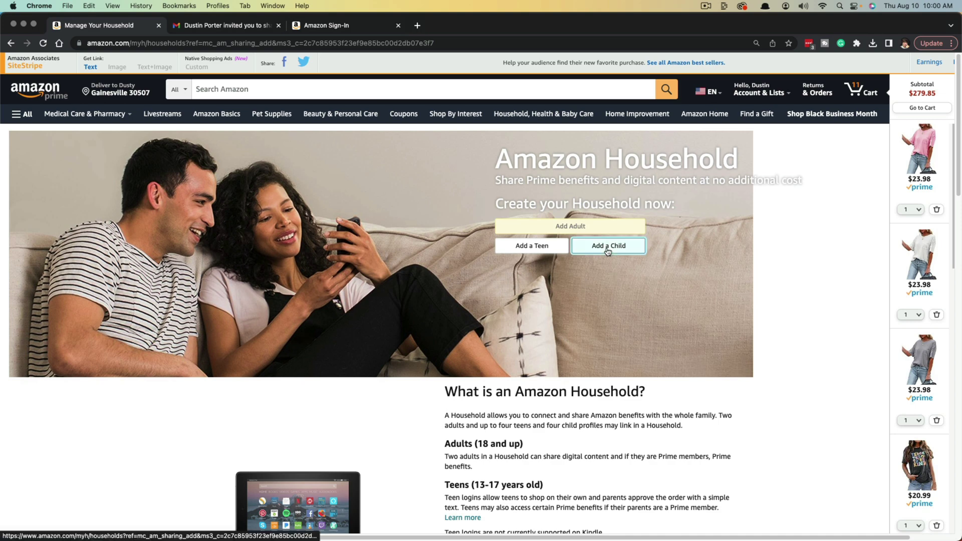
click(446, 251)
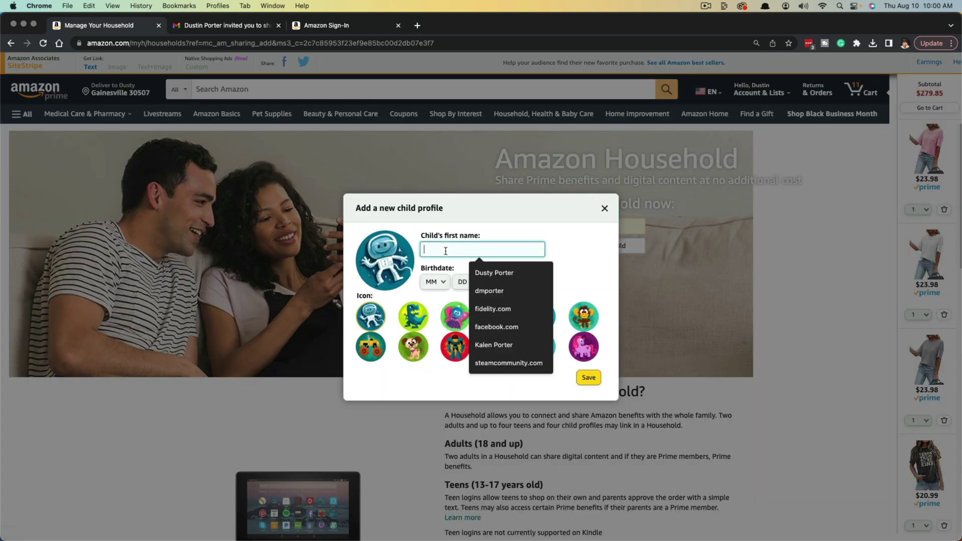
text(Macie)
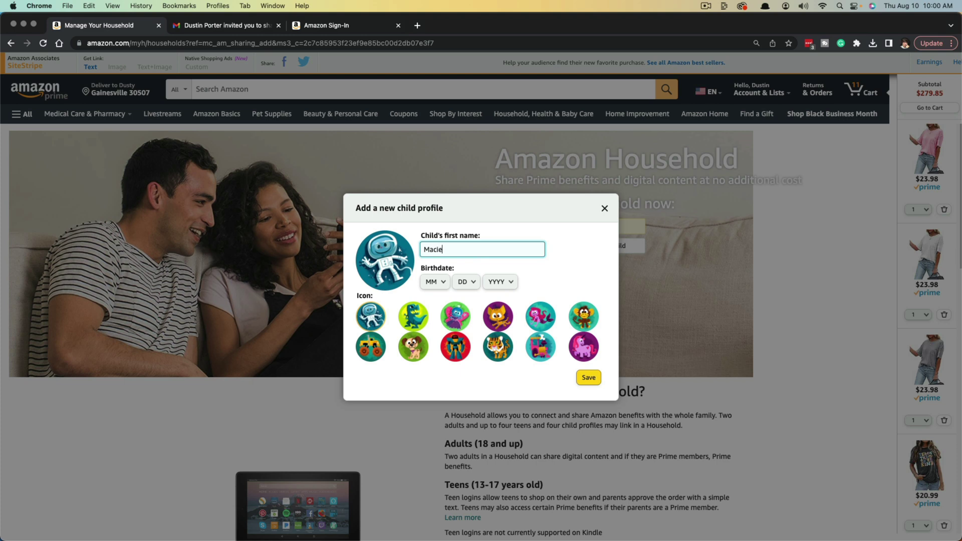
click(440, 285)
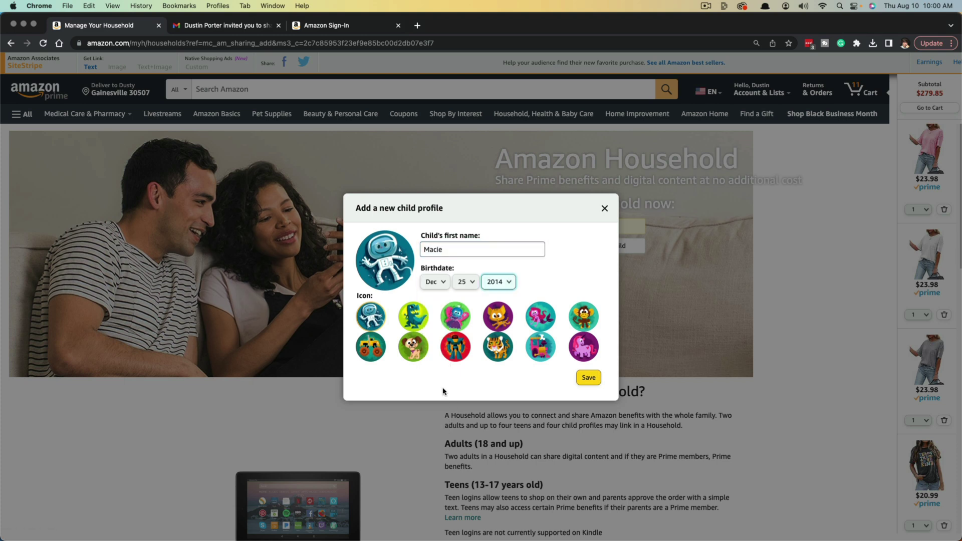
click(543, 320)
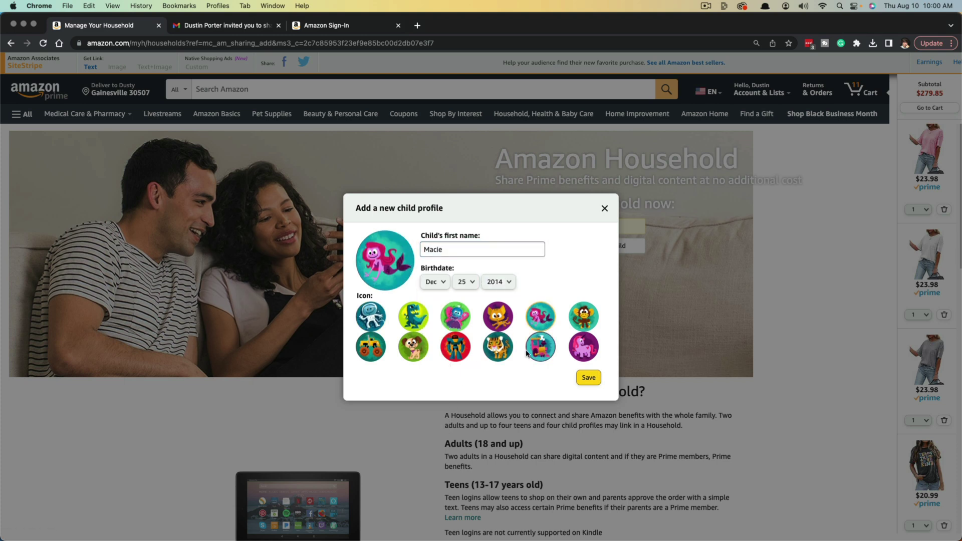
click(587, 381)
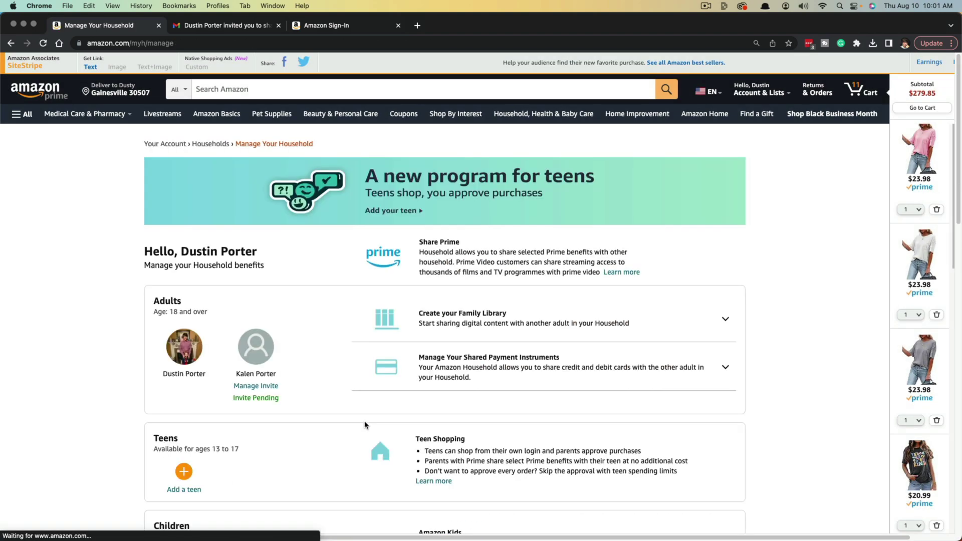
Go back from the household page to the Prime membership page.
scroll(101, 299, down, 3)
scroll(100, 299, down, 2)
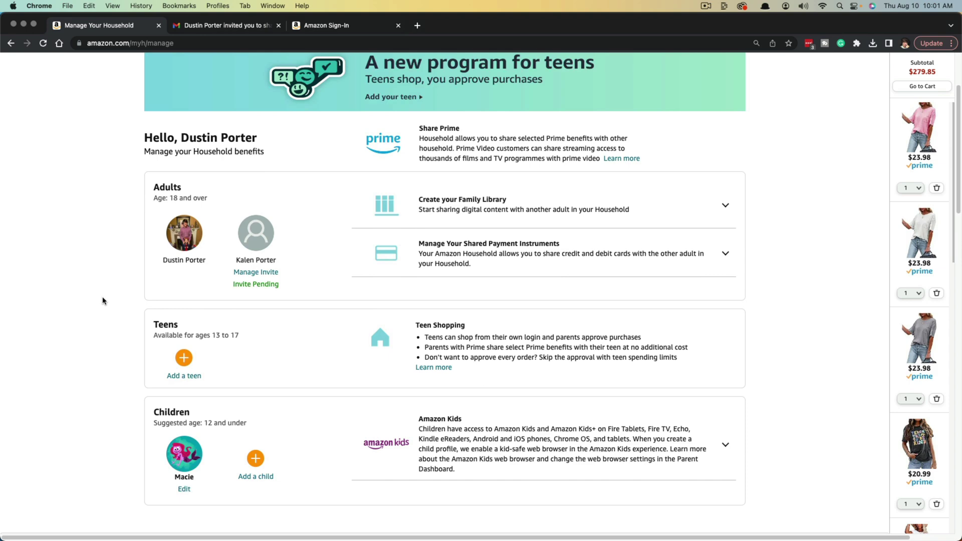
scroll(103, 301, up, 3)
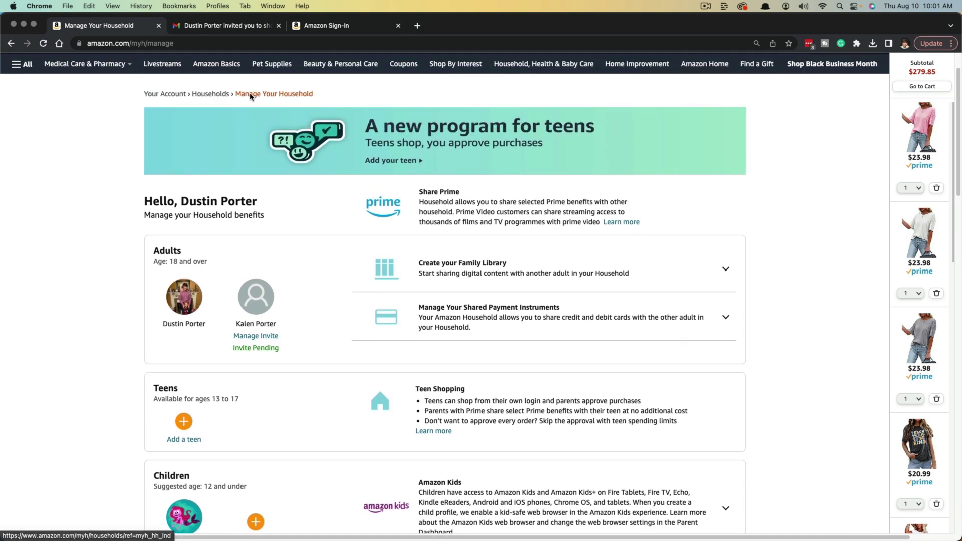
click(221, 95)
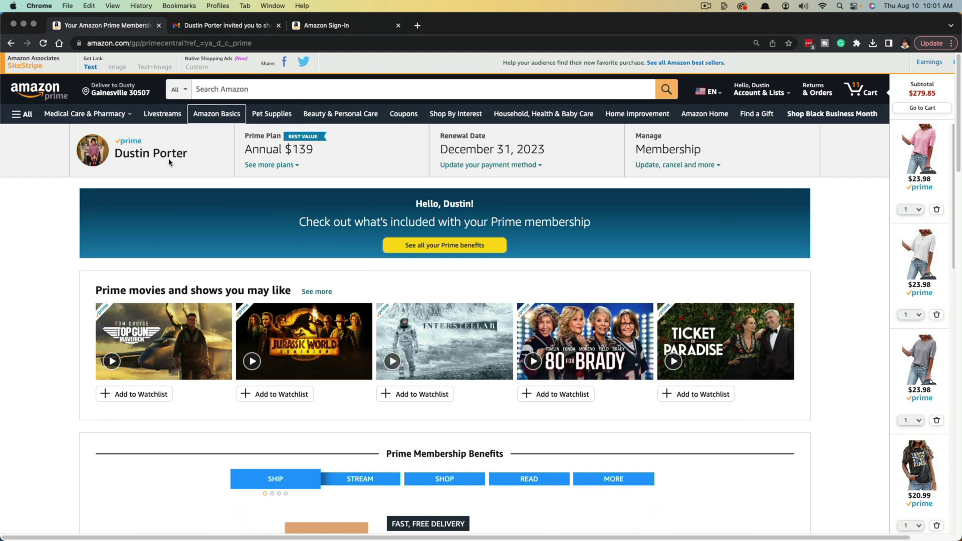
Reopen Manage Your Household, listing Dustin, Kalen's pending invite and child Macie.
scroll(69, 333, down, 5)
scroll(102, 337, down, 4)
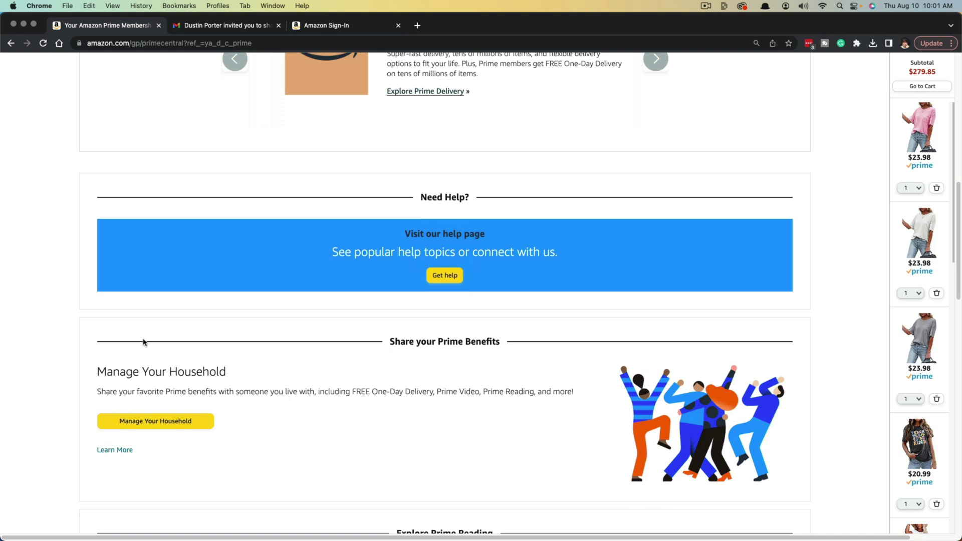
click(151, 422)
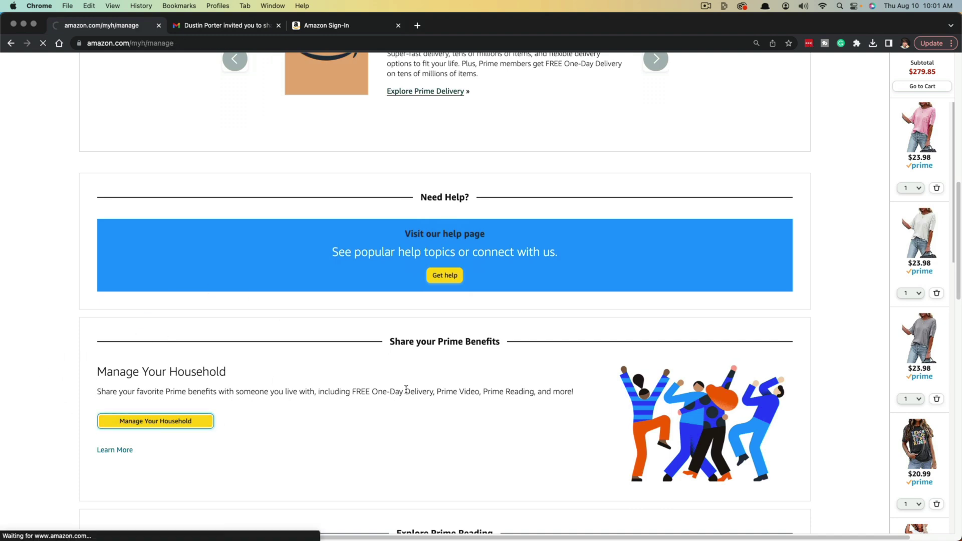
scroll(124, 328, down, 3)
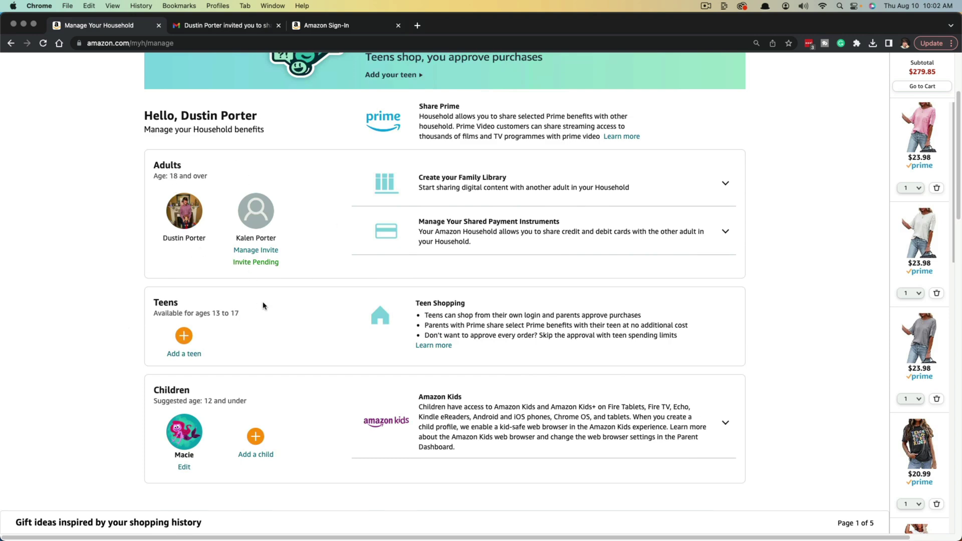
scroll(262, 304, down, 4)
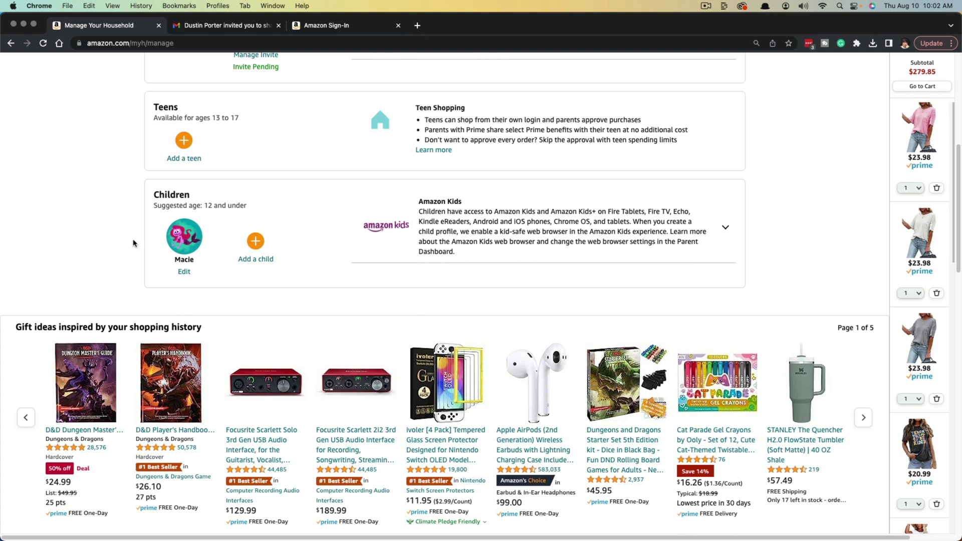
scroll(330, 343, up, 2)
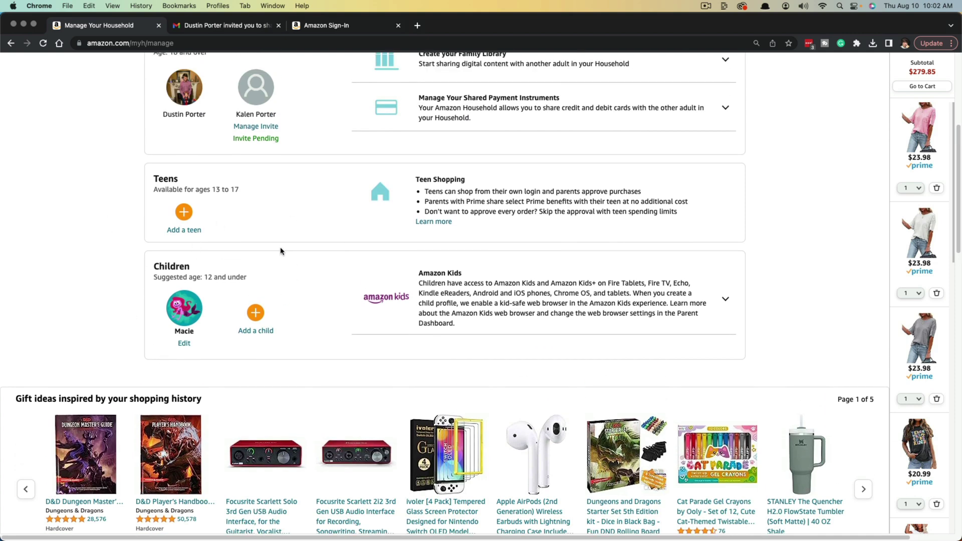
Start adding a teen and open the Create a teen login form.
click(181, 219)
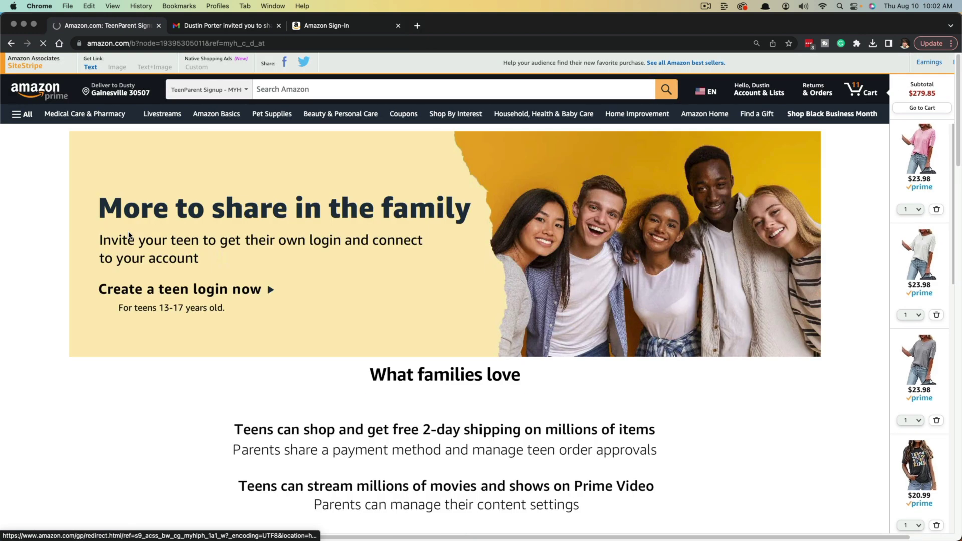
scroll(184, 314, down, 1)
scroll(185, 314, down, 5)
scroll(184, 314, down, 1)
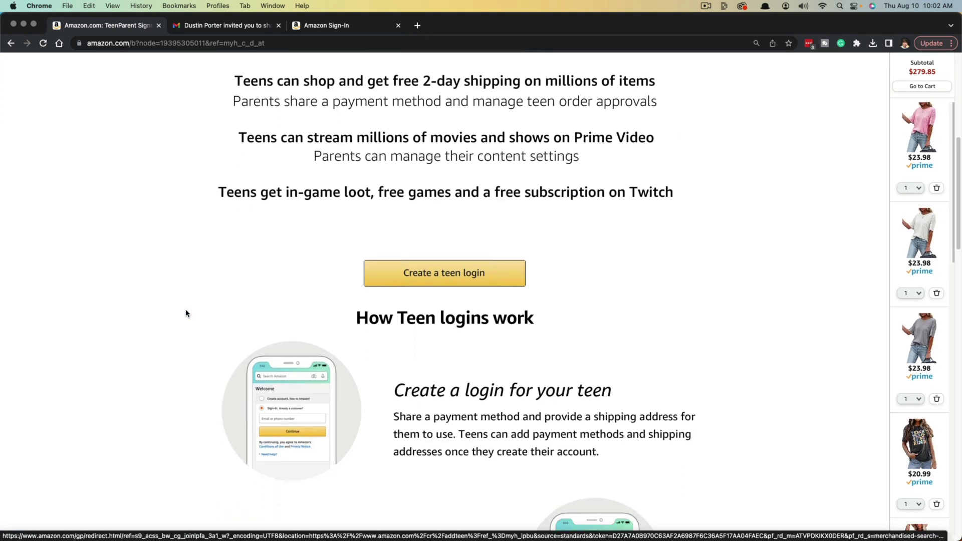
scroll(207, 294, down, 1)
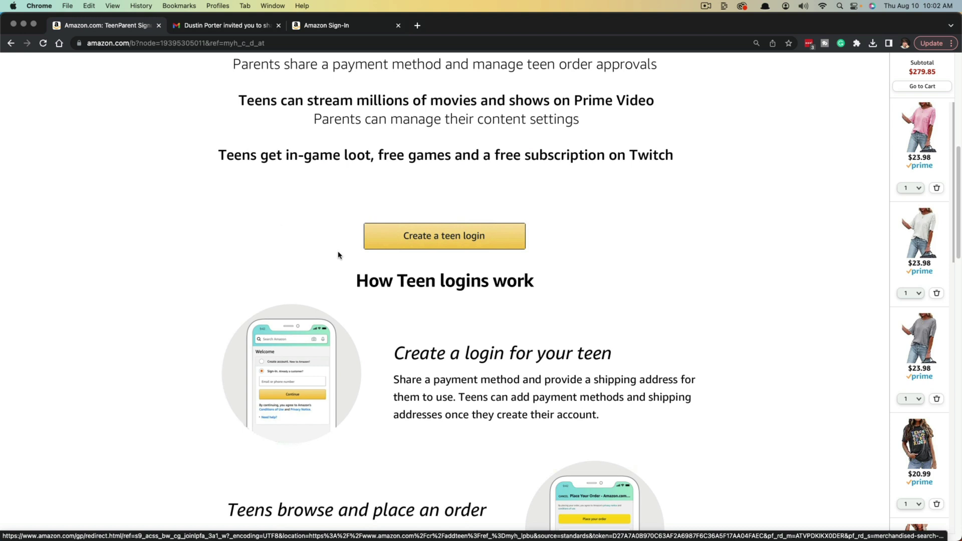
click(441, 239)
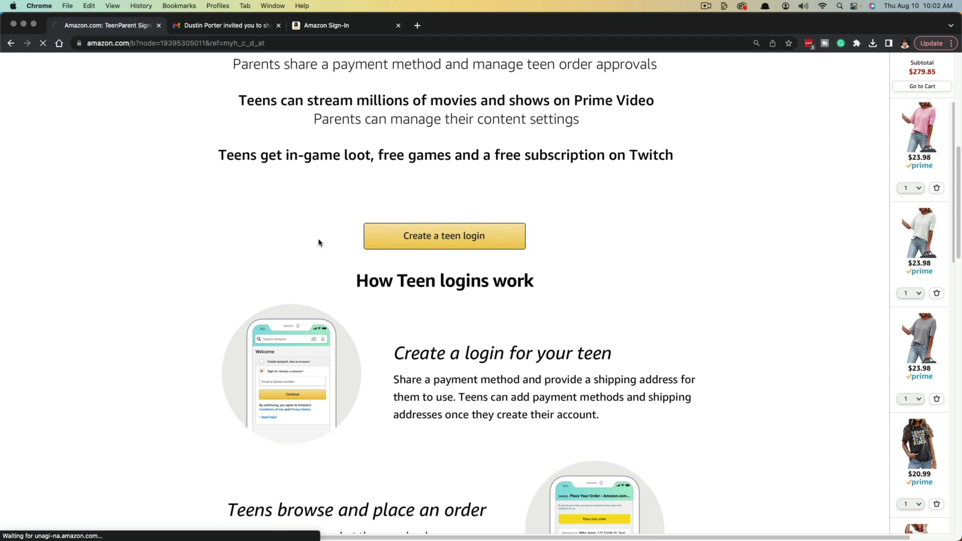
Submit teen name Bob with birth date March 2007.
click(434, 141)
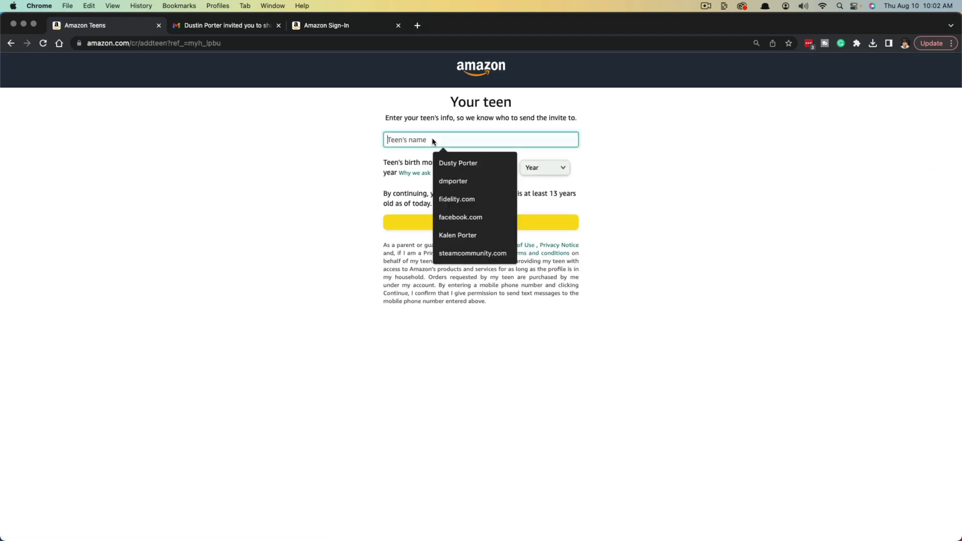
text(Bob)
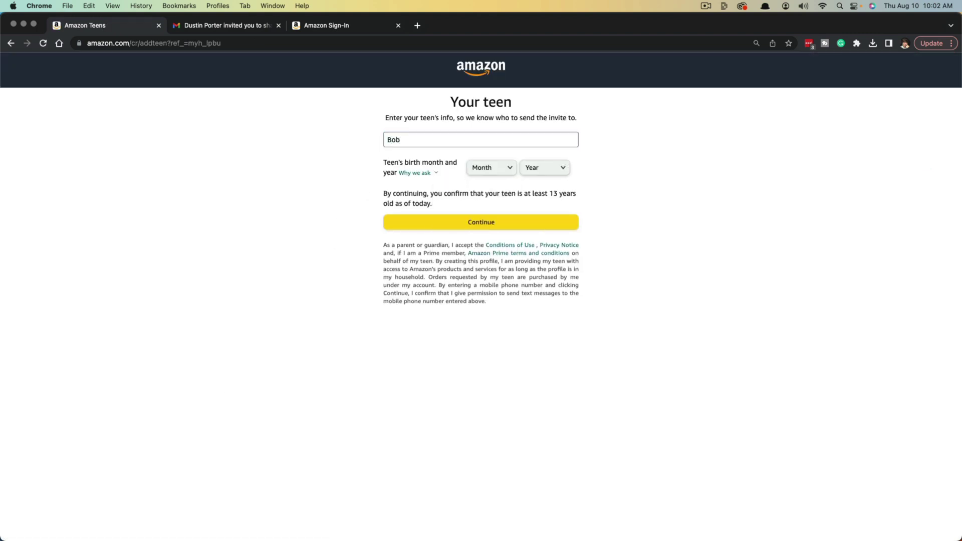
click(490, 168)
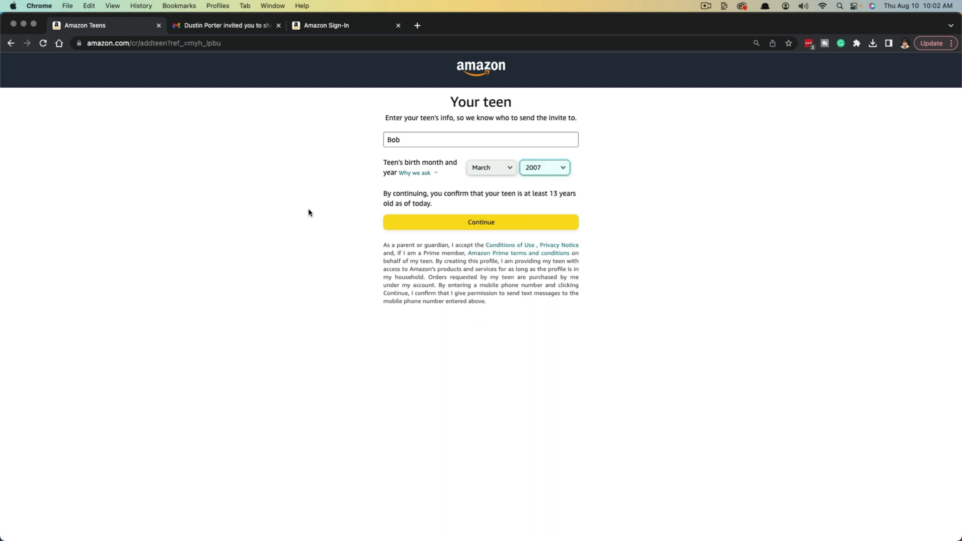
click(481, 225)
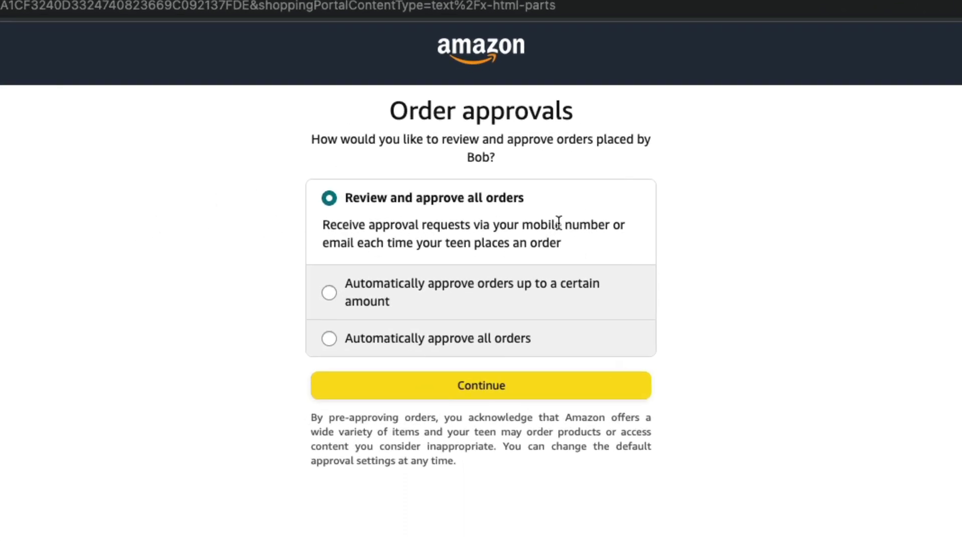
After trying the auto-approval options, choose Review and approve all orders for Bob and continue.
click(516, 301)
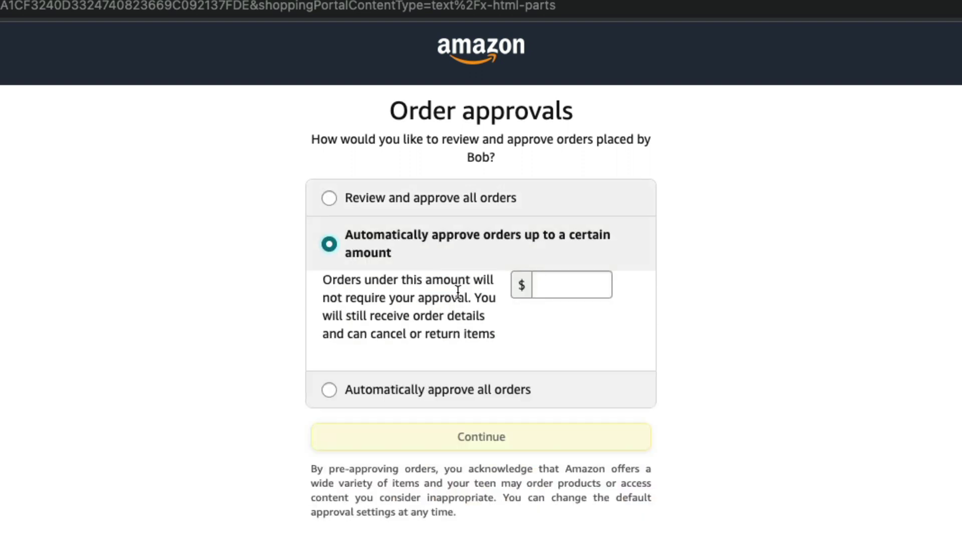
click(544, 294)
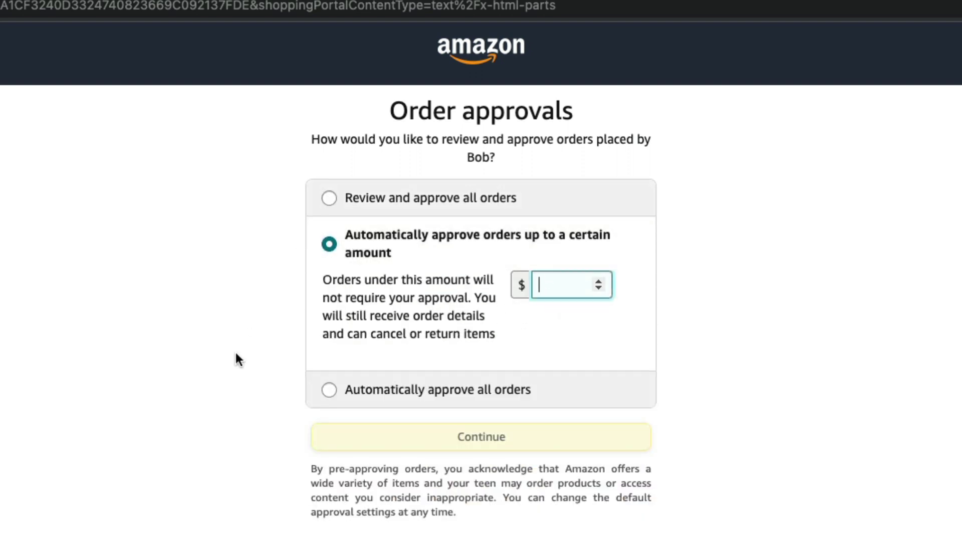
click(331, 391)
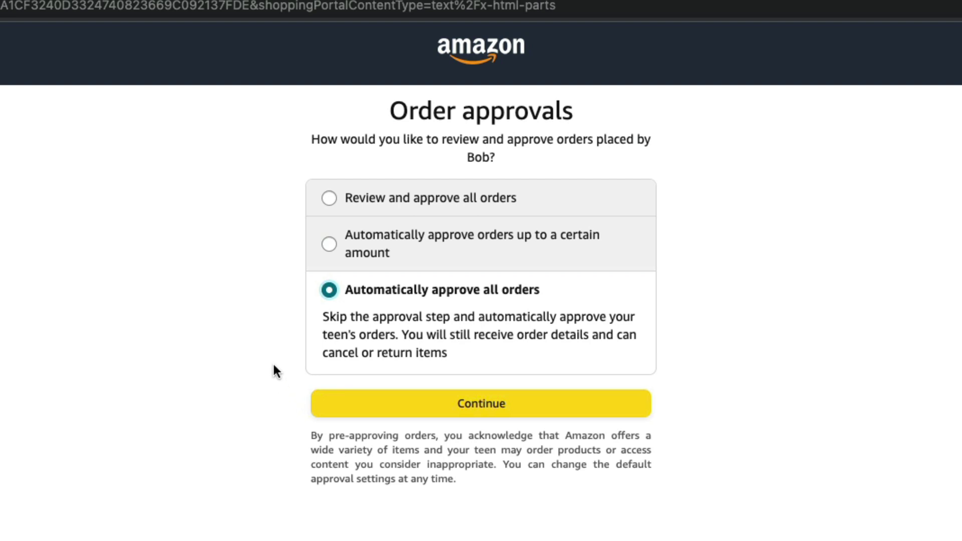
click(335, 204)
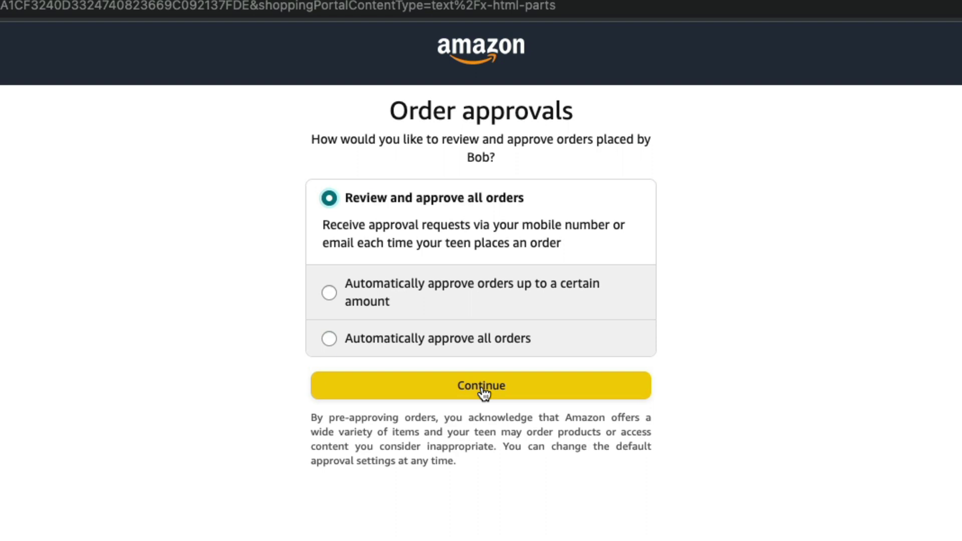
click(489, 391)
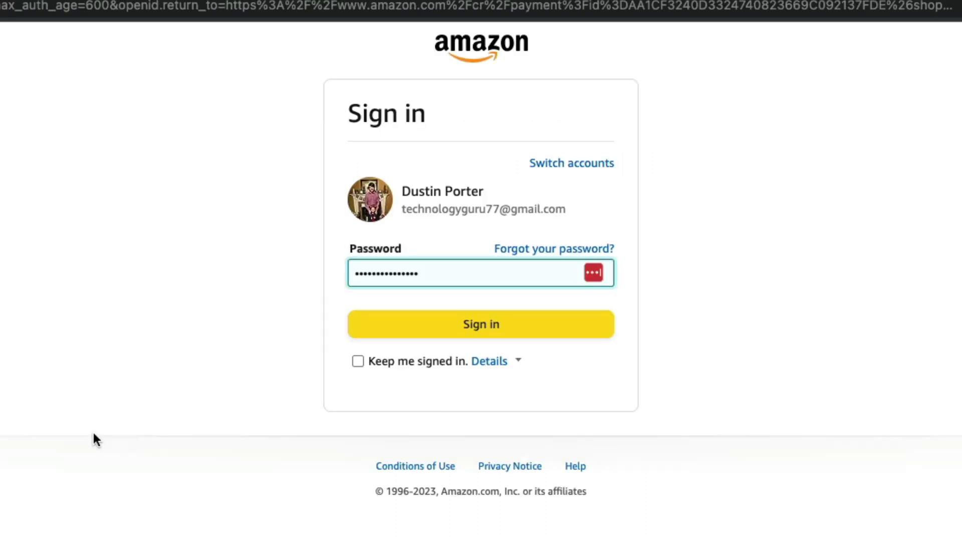
Complete sign-in to reach the teen order-notification setup, then return to the Manage Your Household tab.
click(488, 329)
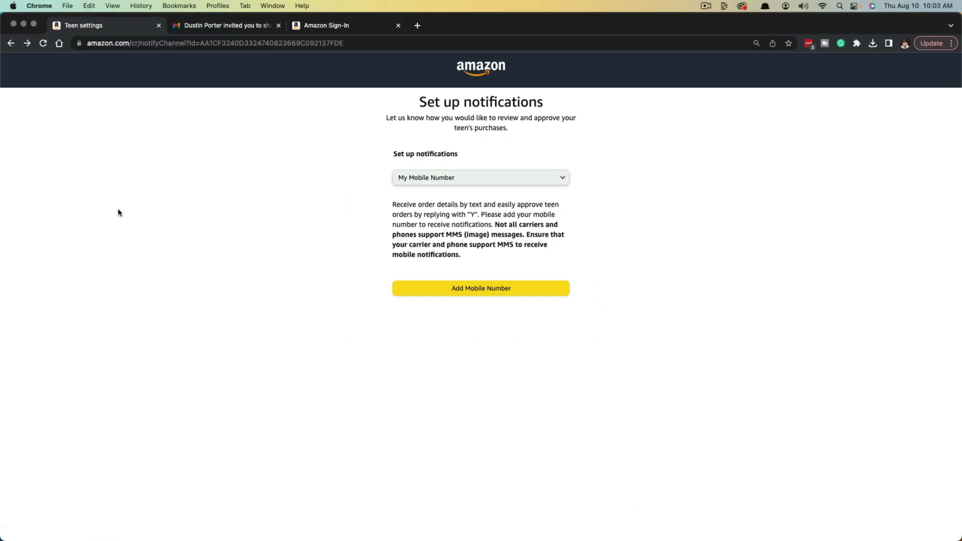
click(356, 28)
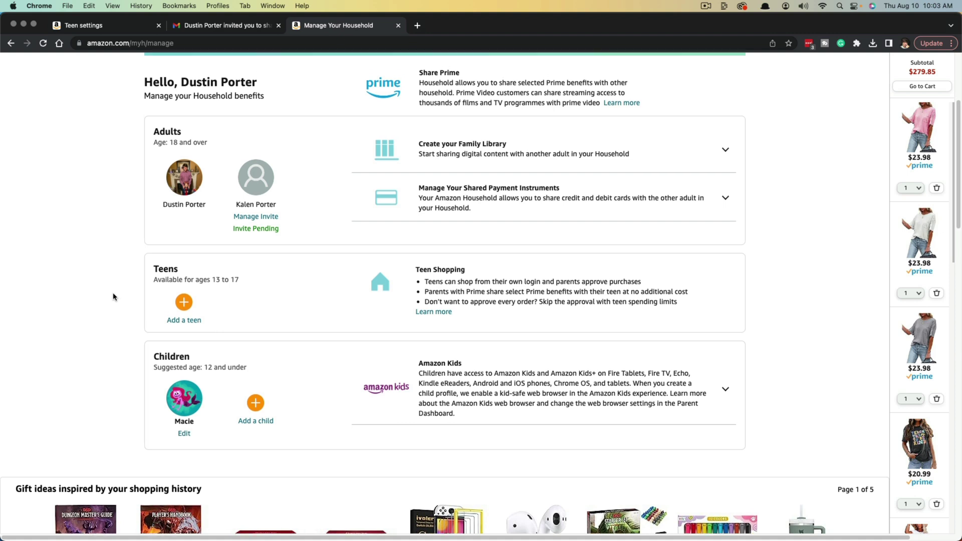
scroll(105, 291, up, 3)
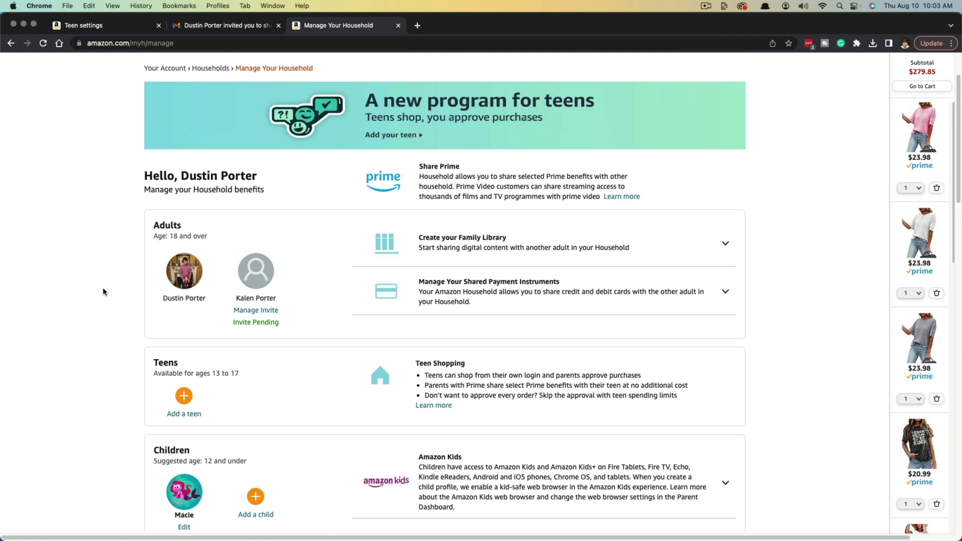
scroll(102, 290, down, 1)
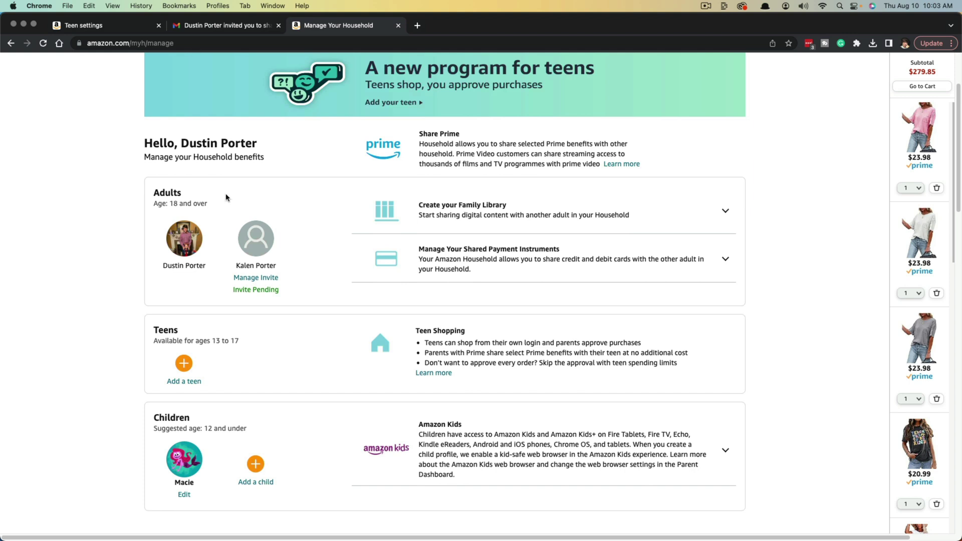
scroll(131, 366, down, 2)
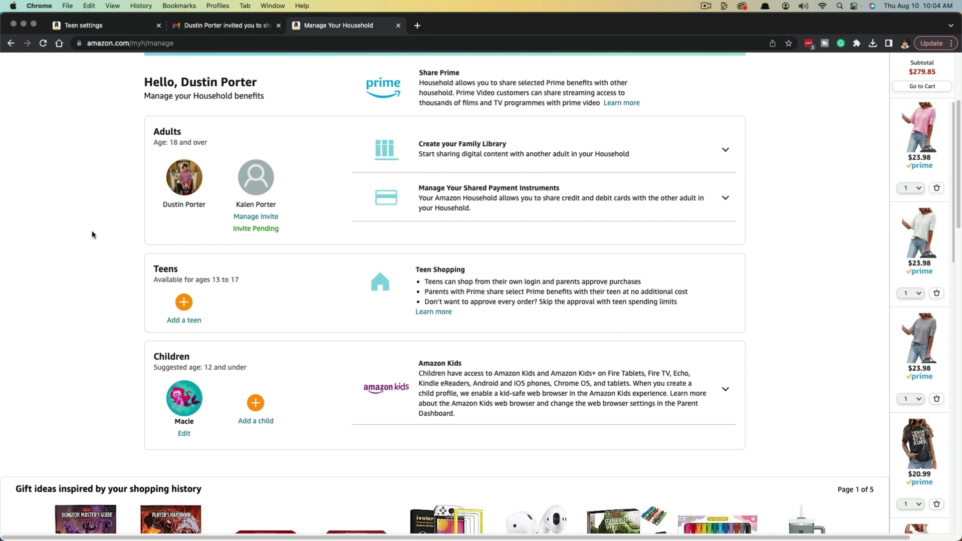
scroll(93, 250, down, 5)
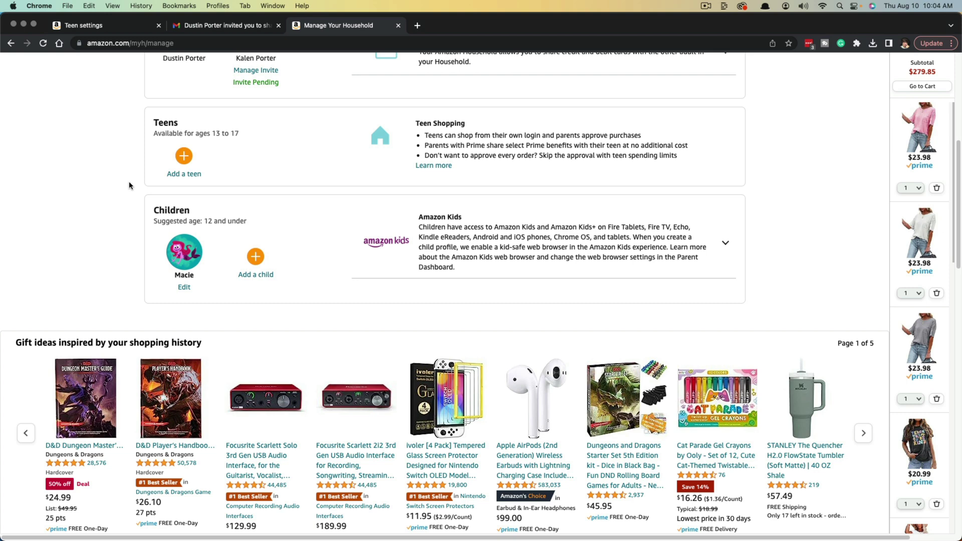
scroll(125, 201, up, 10)
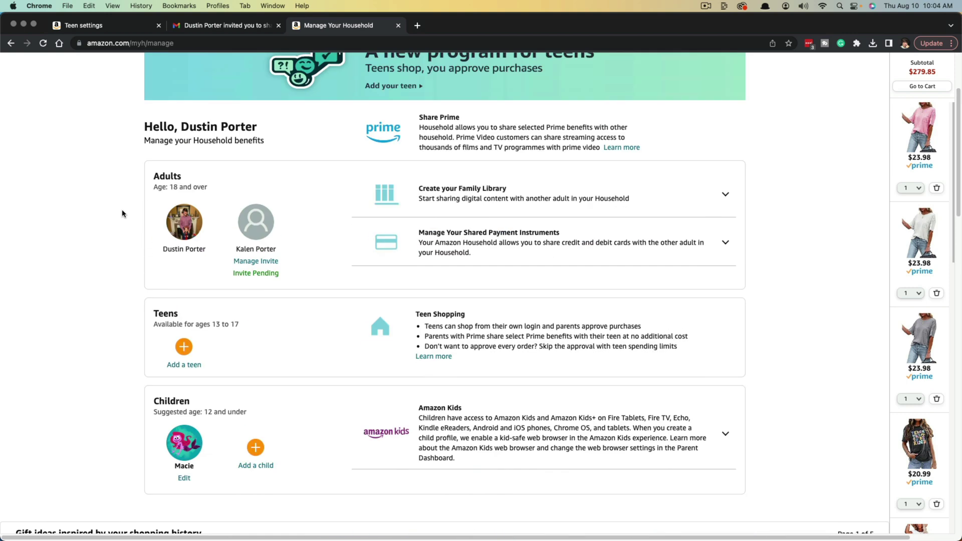